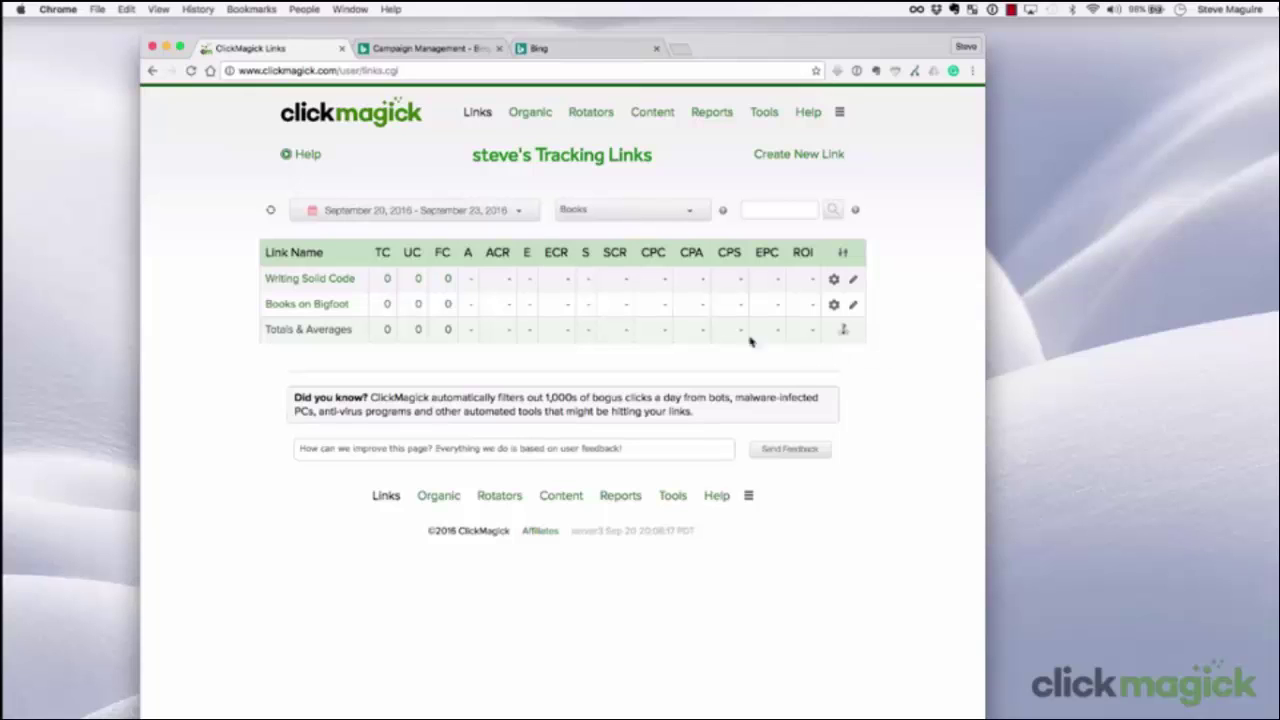
click(332, 284)
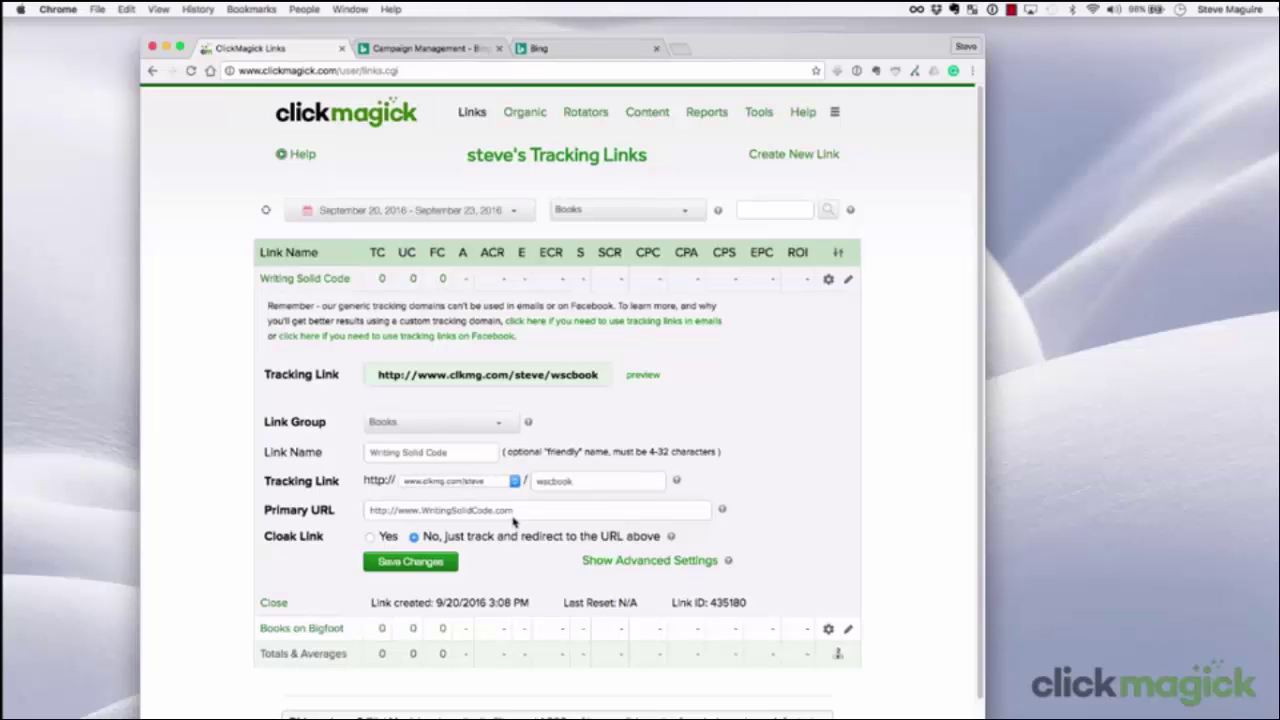
click(487, 375)
right_click(487, 375)
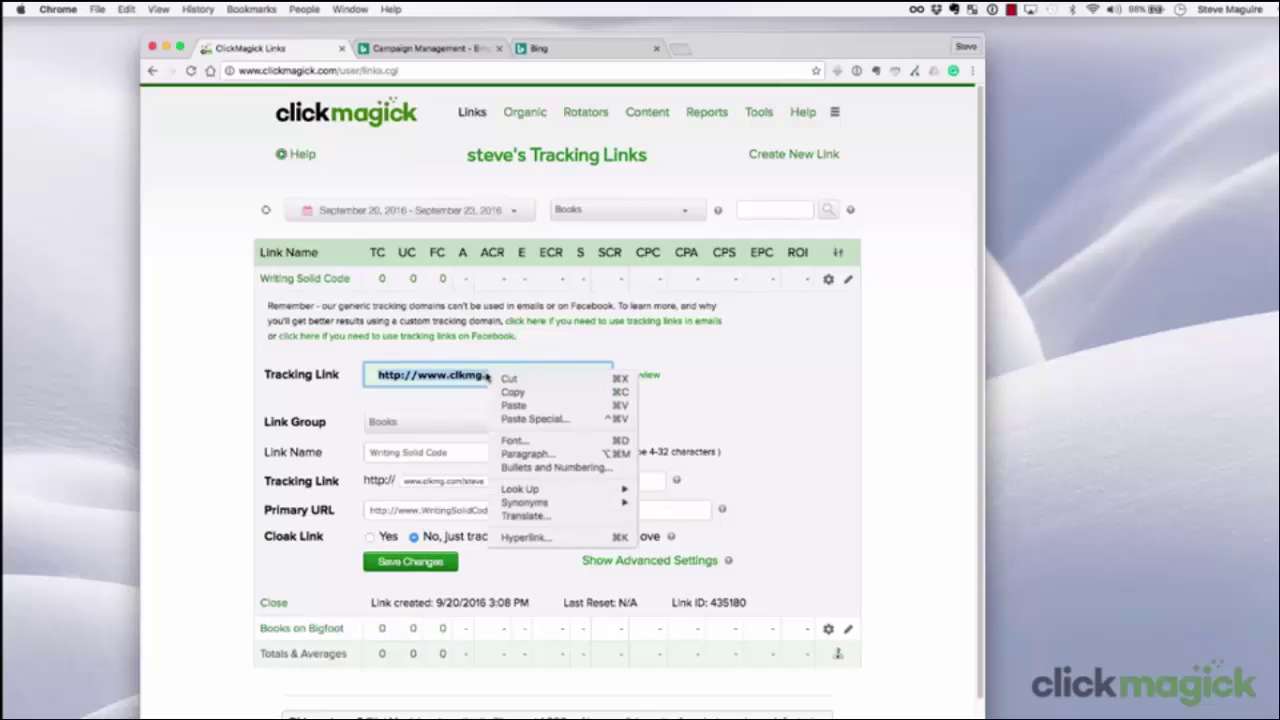
click(559, 397)
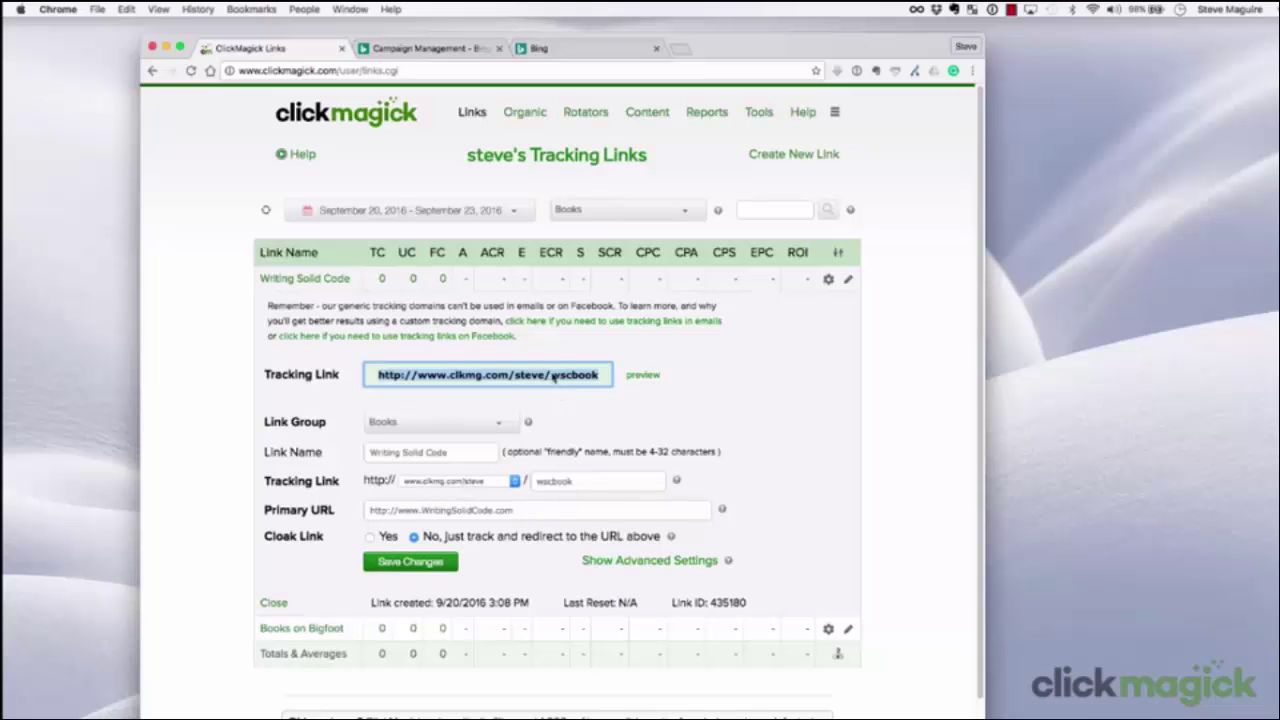
click(429, 50)
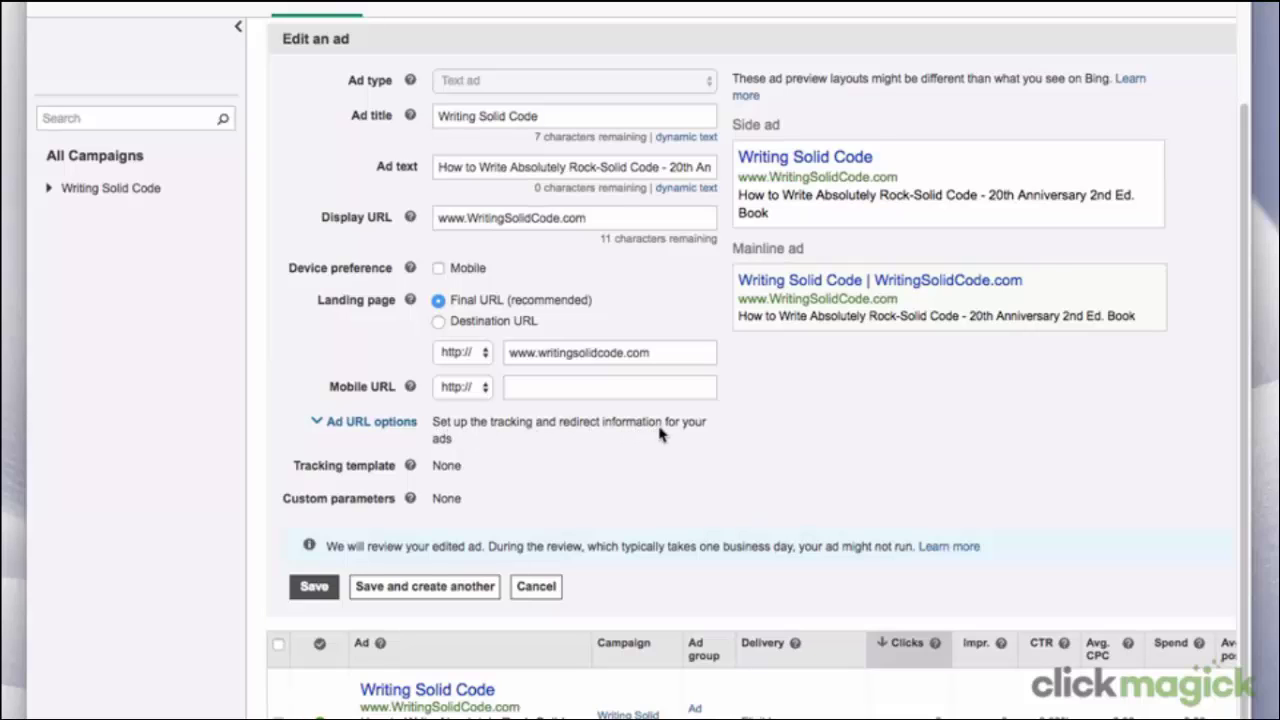
click(398, 424)
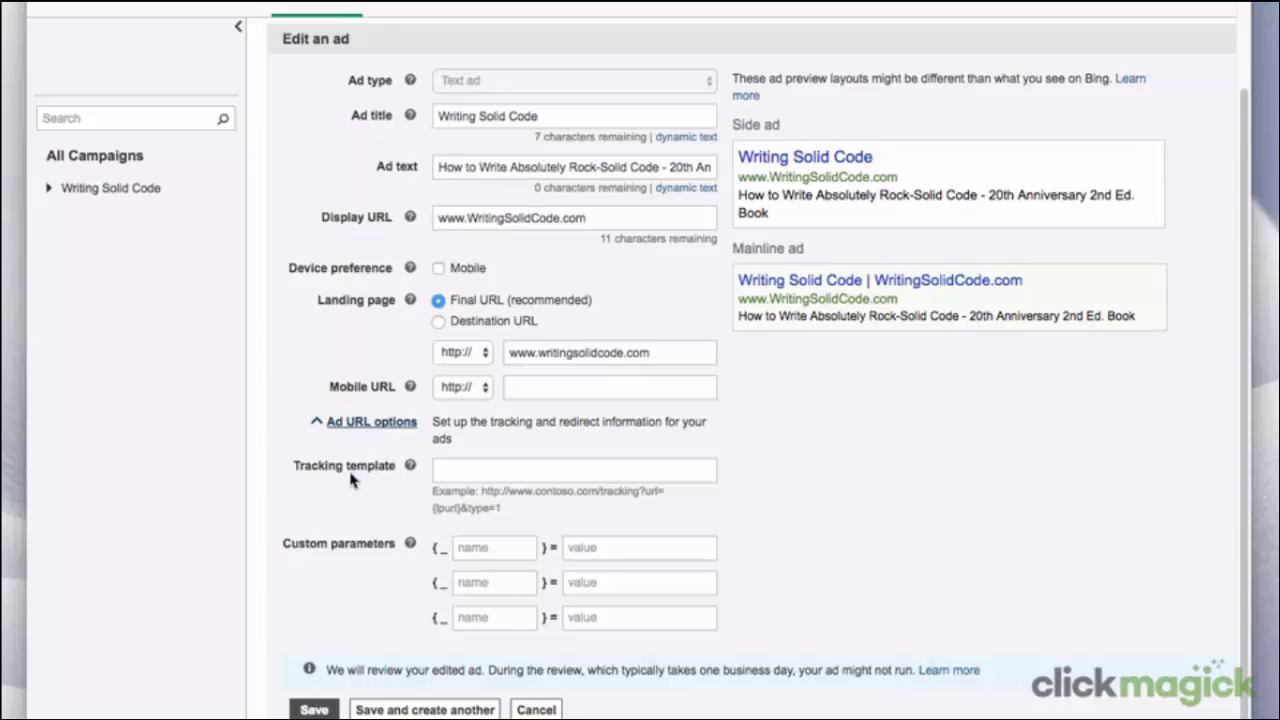
click(512, 470)
right_click(512, 470)
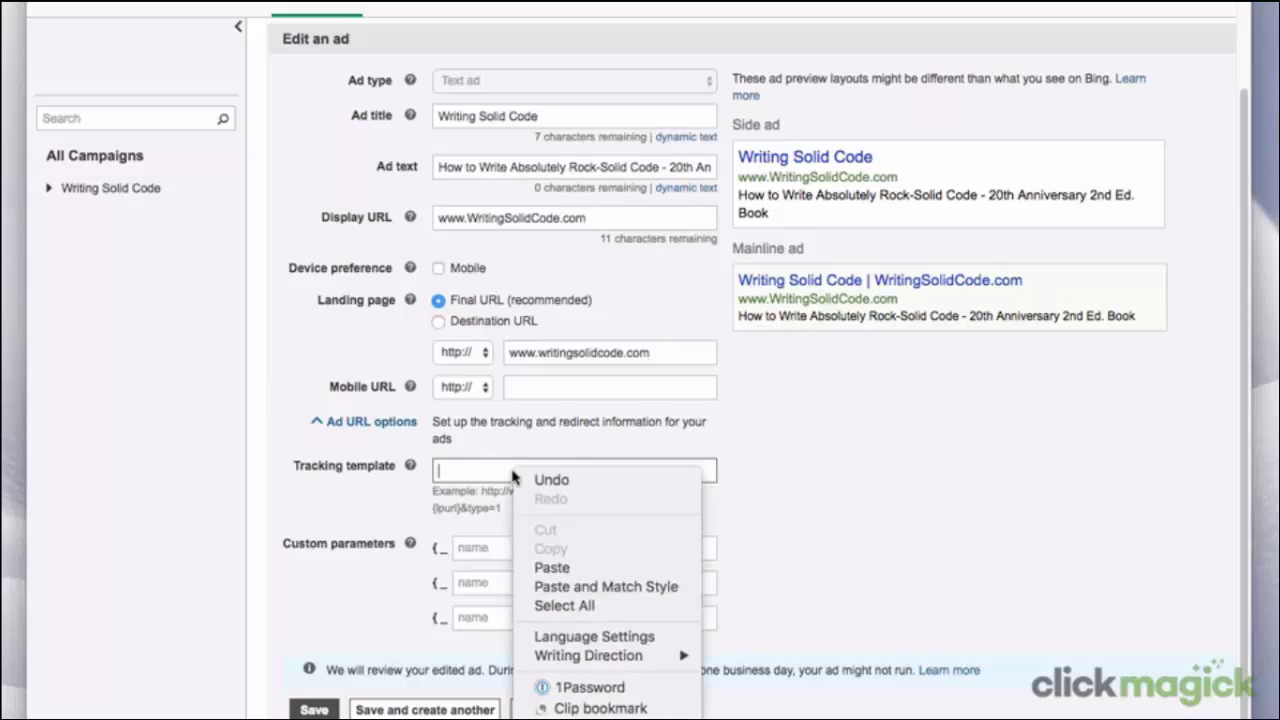
click(551, 567)
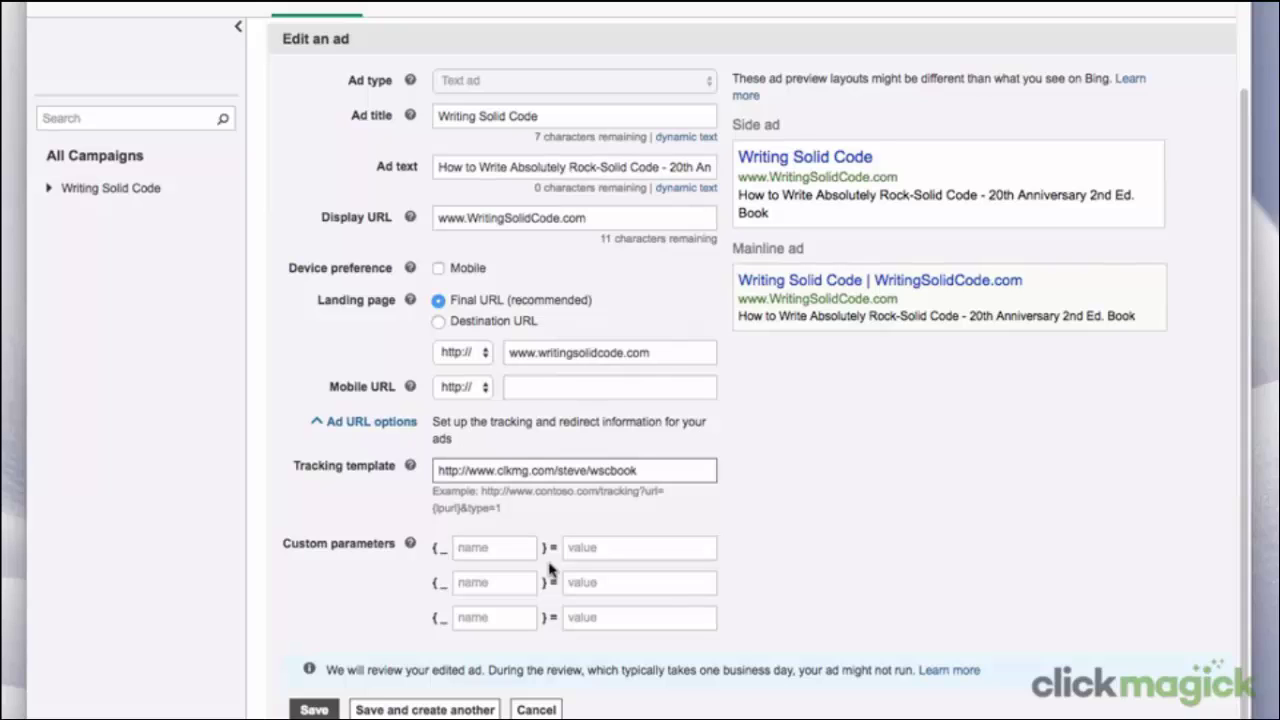
click(410, 466)
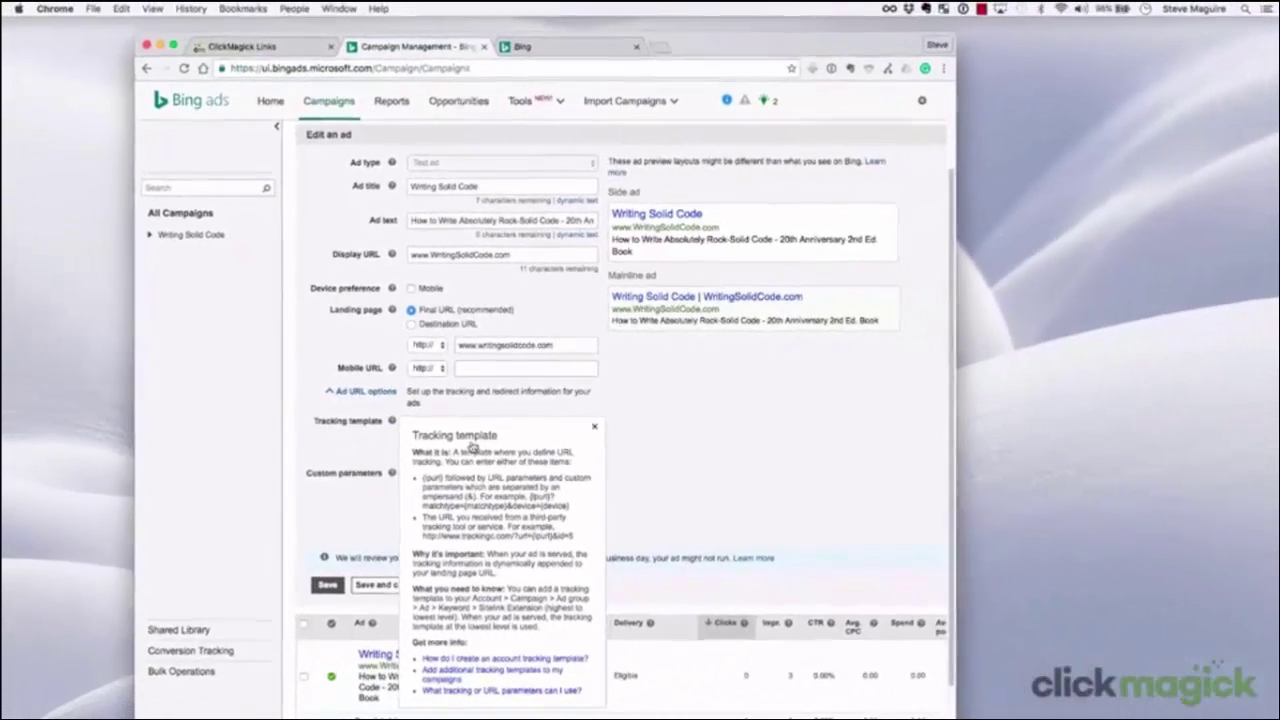
Open the 'What tracking or URL parameters can I use?' article and find {QueryString} in the tracking templates table
click(470, 692)
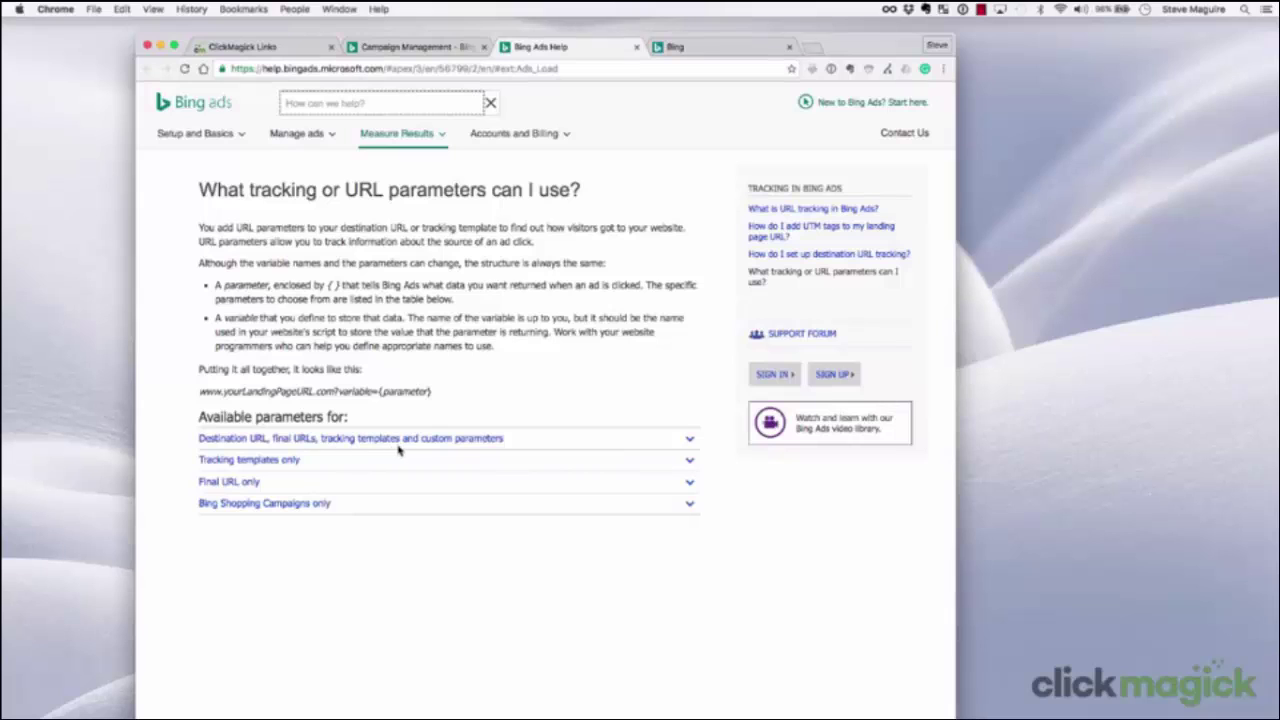
click(350, 440)
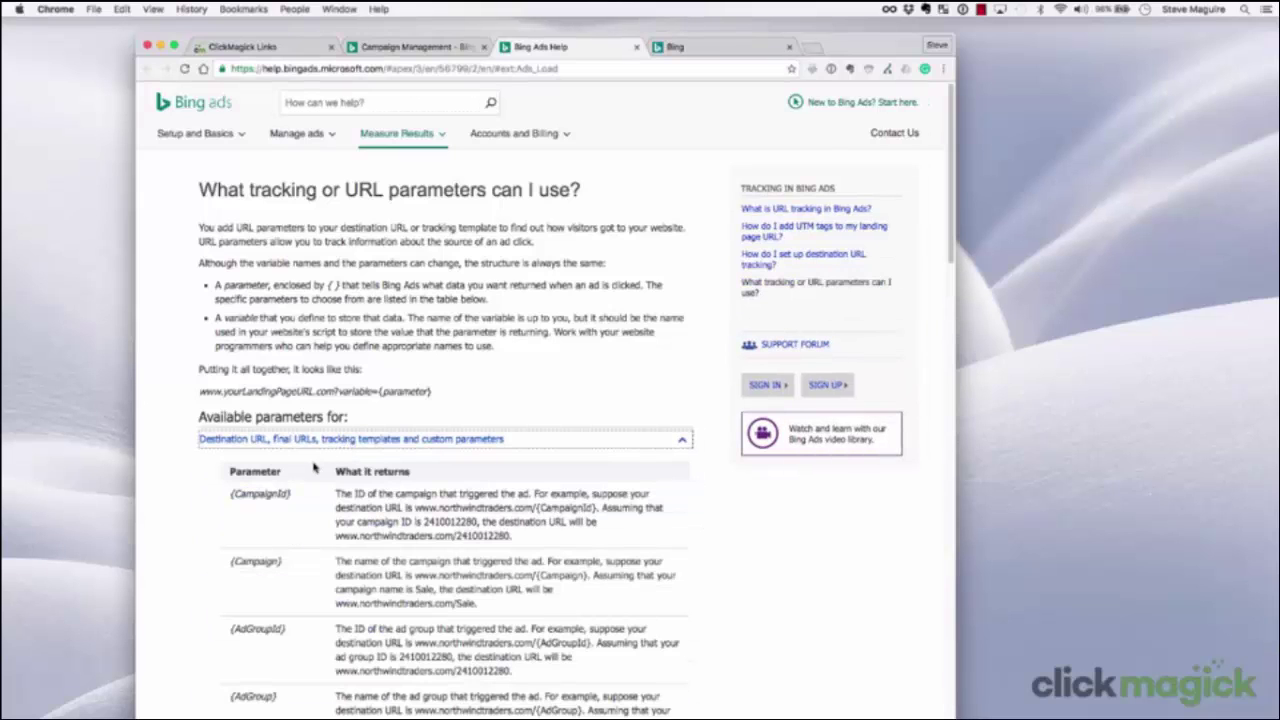
scroll(314, 467, down, 4)
scroll(314, 467, down, 10)
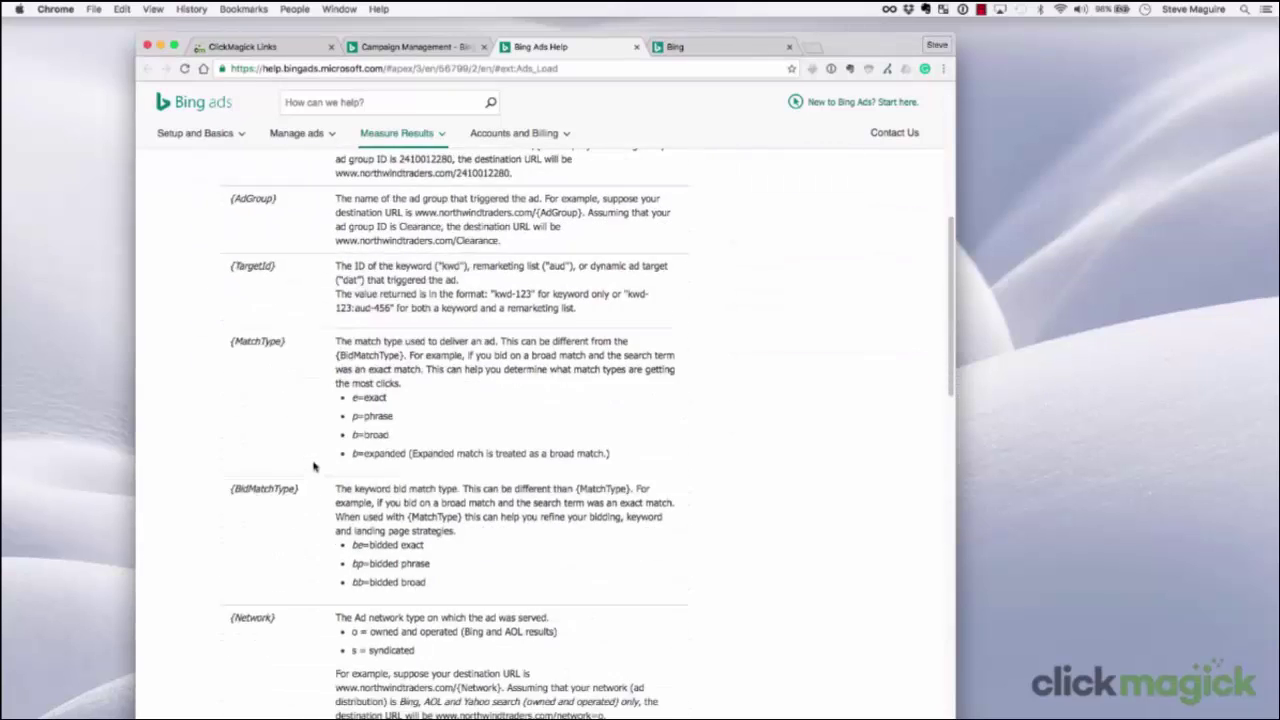
scroll(314, 467, down, 11)
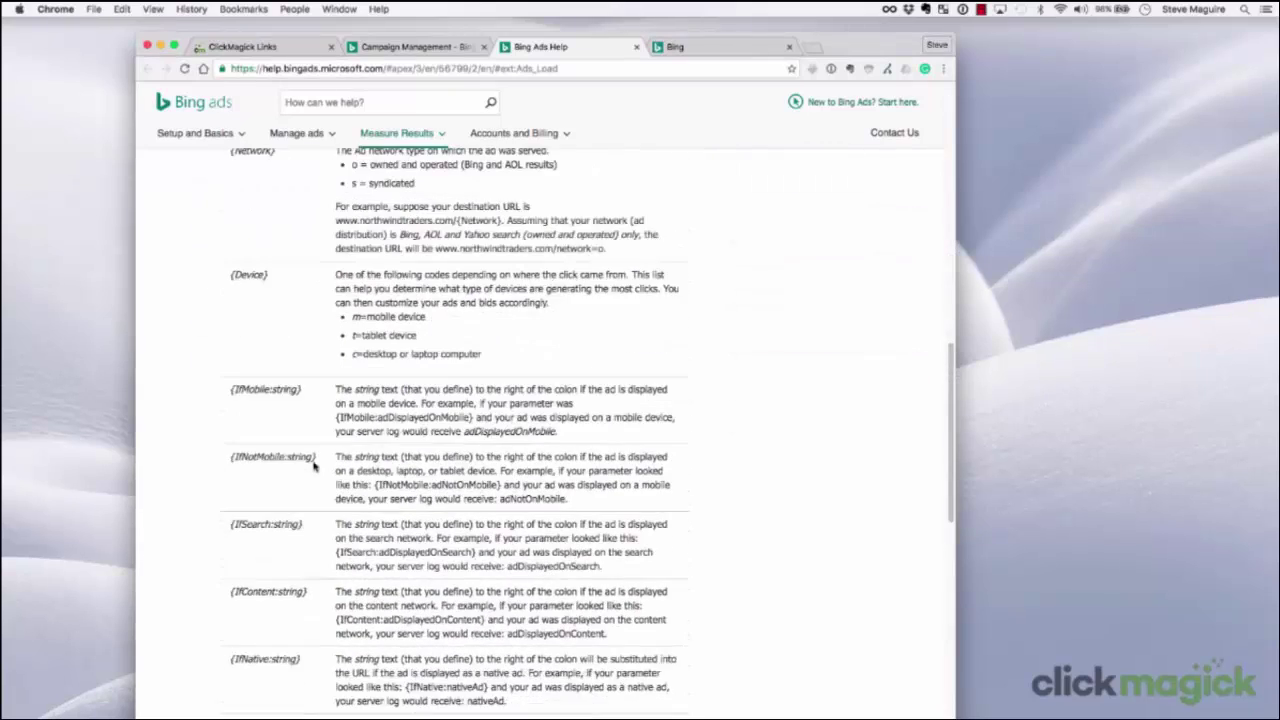
scroll(314, 467, down, 7)
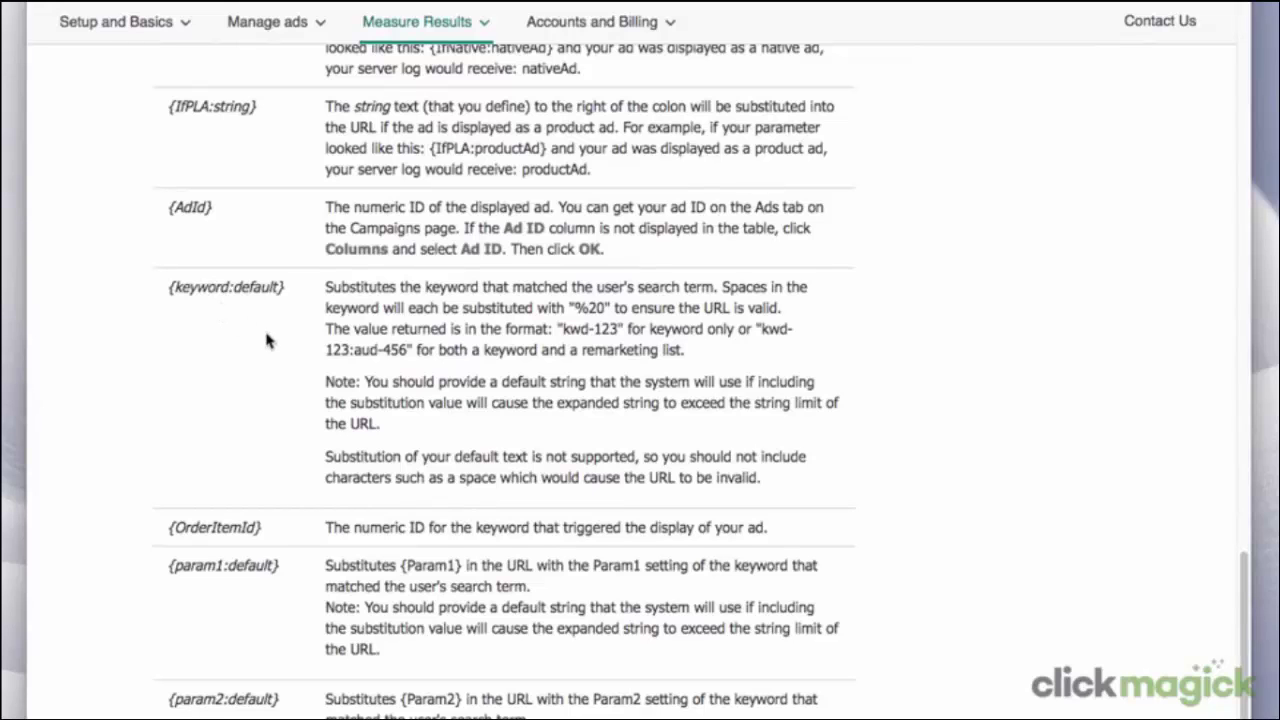
scroll(294, 357, down, 5)
scroll(294, 357, down, 6)
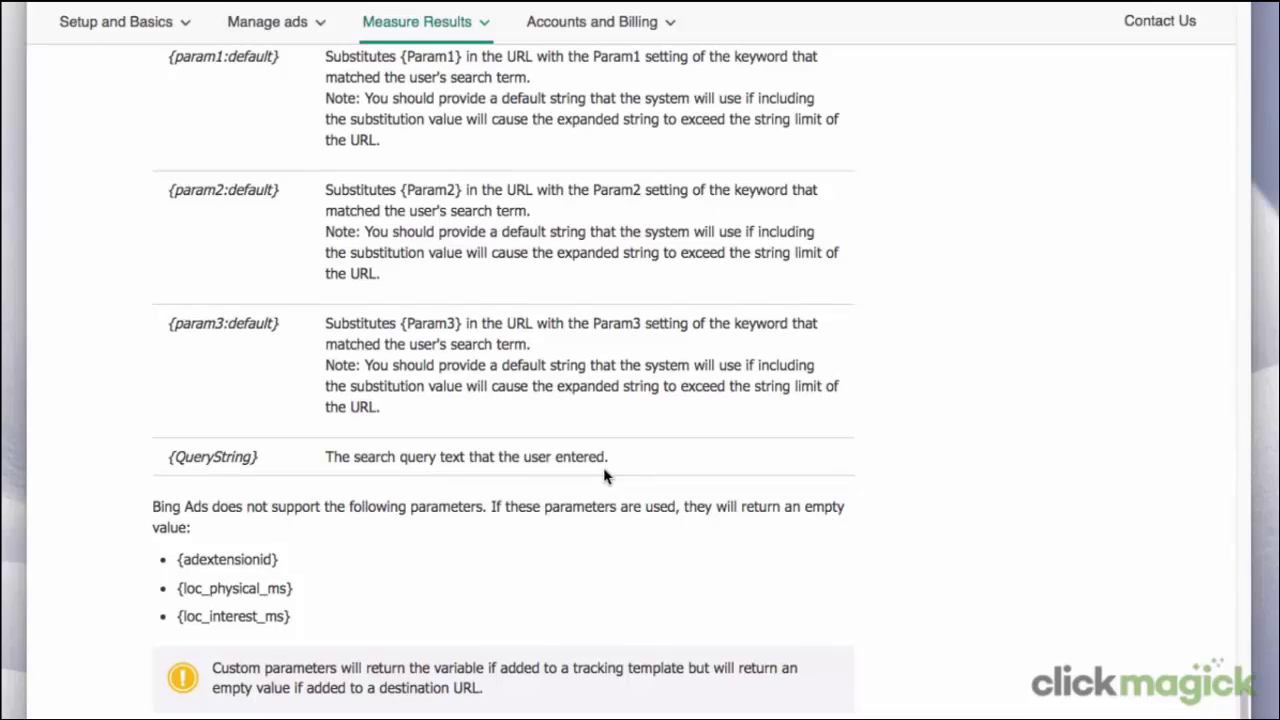
Copy the {QueryString} parameter from the help table and close the help tab
drag(268, 457, 167, 458)
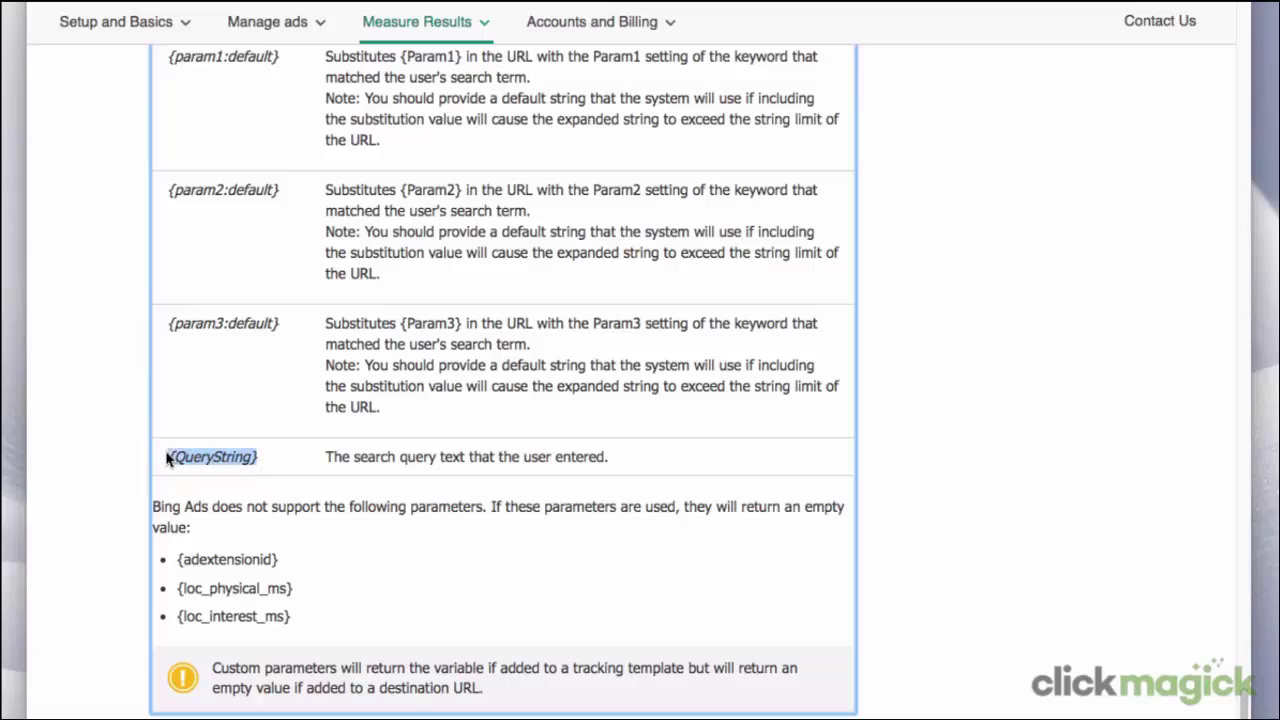
right_click(215, 460)
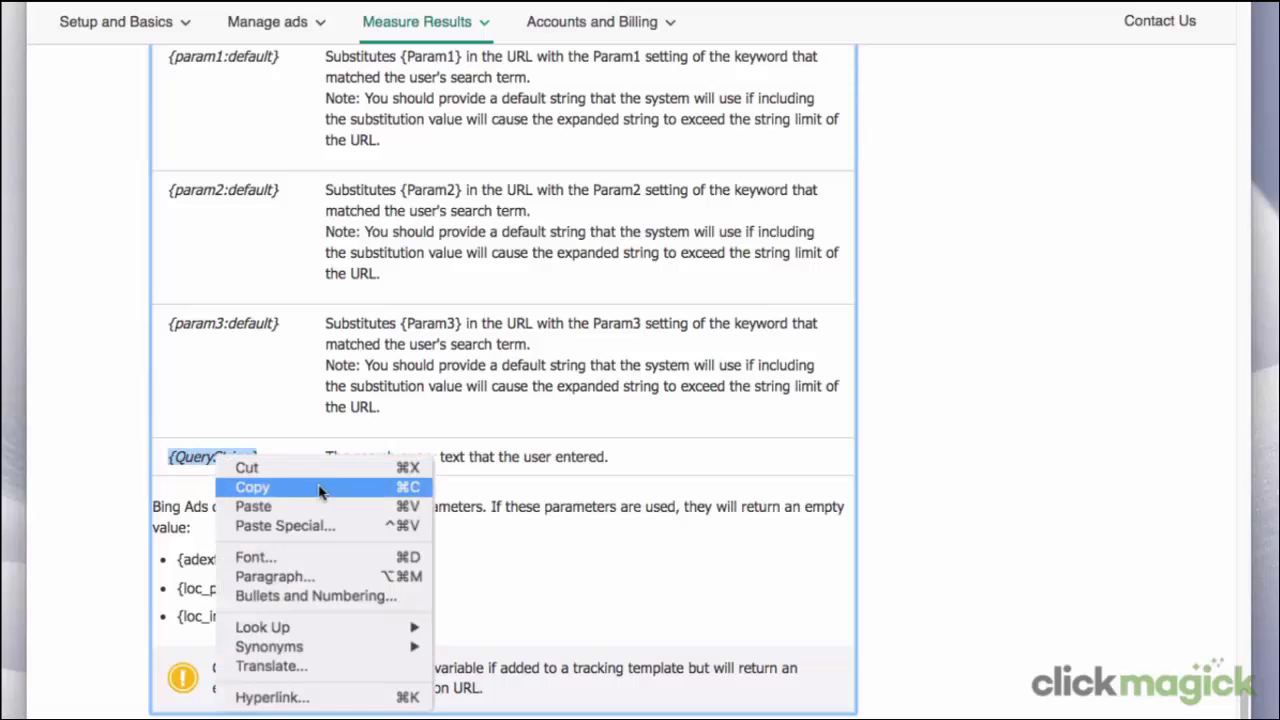
click(320, 491)
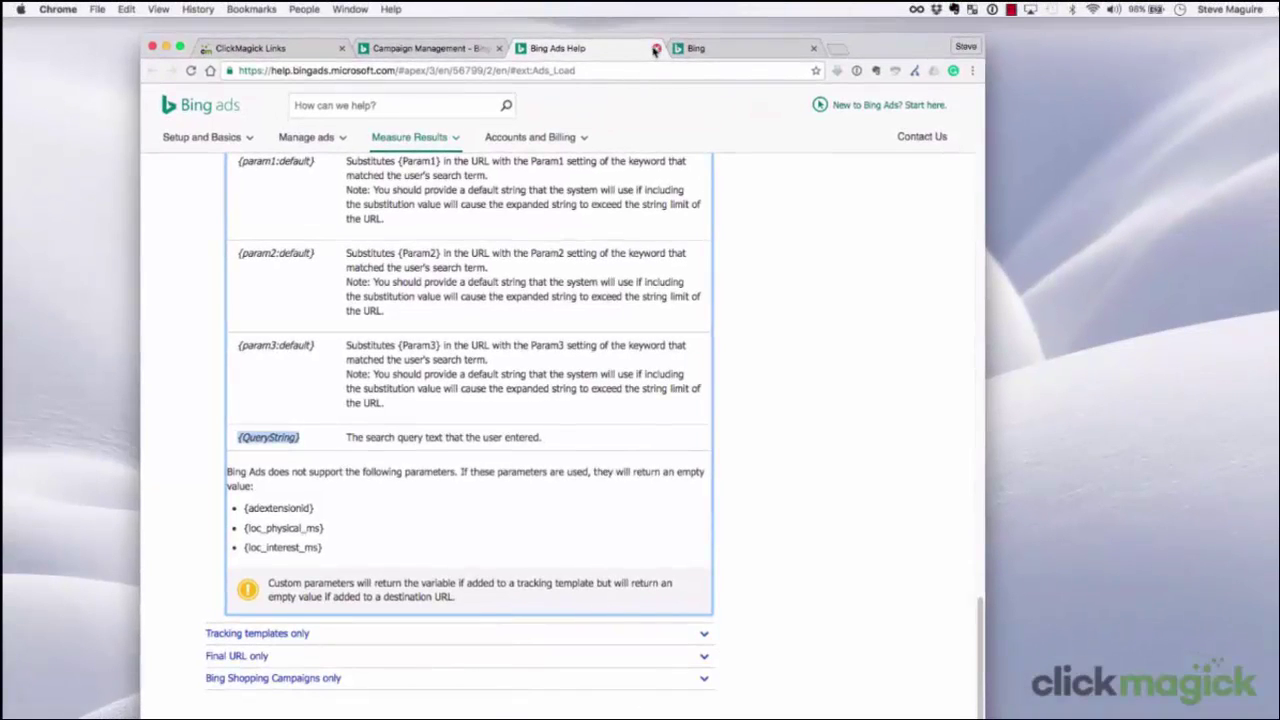
click(656, 48)
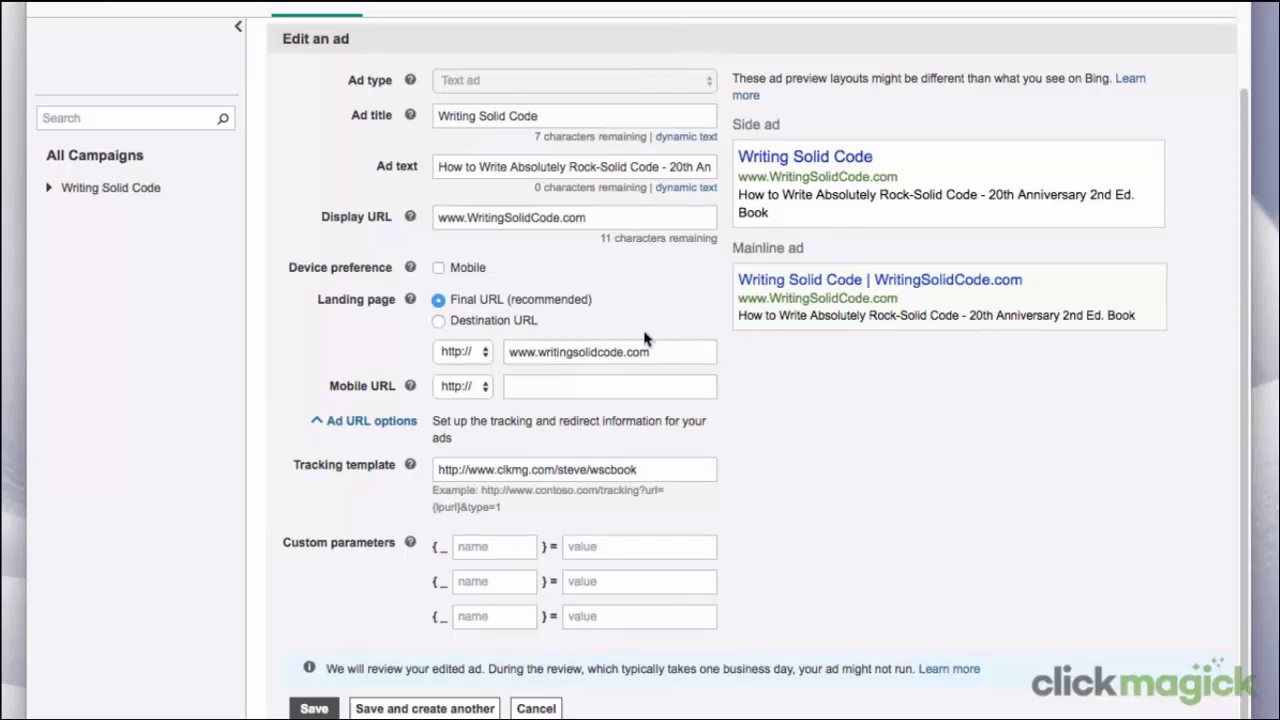
Append '/{QueryString}' to the tracking template and save the ad
click(641, 472)
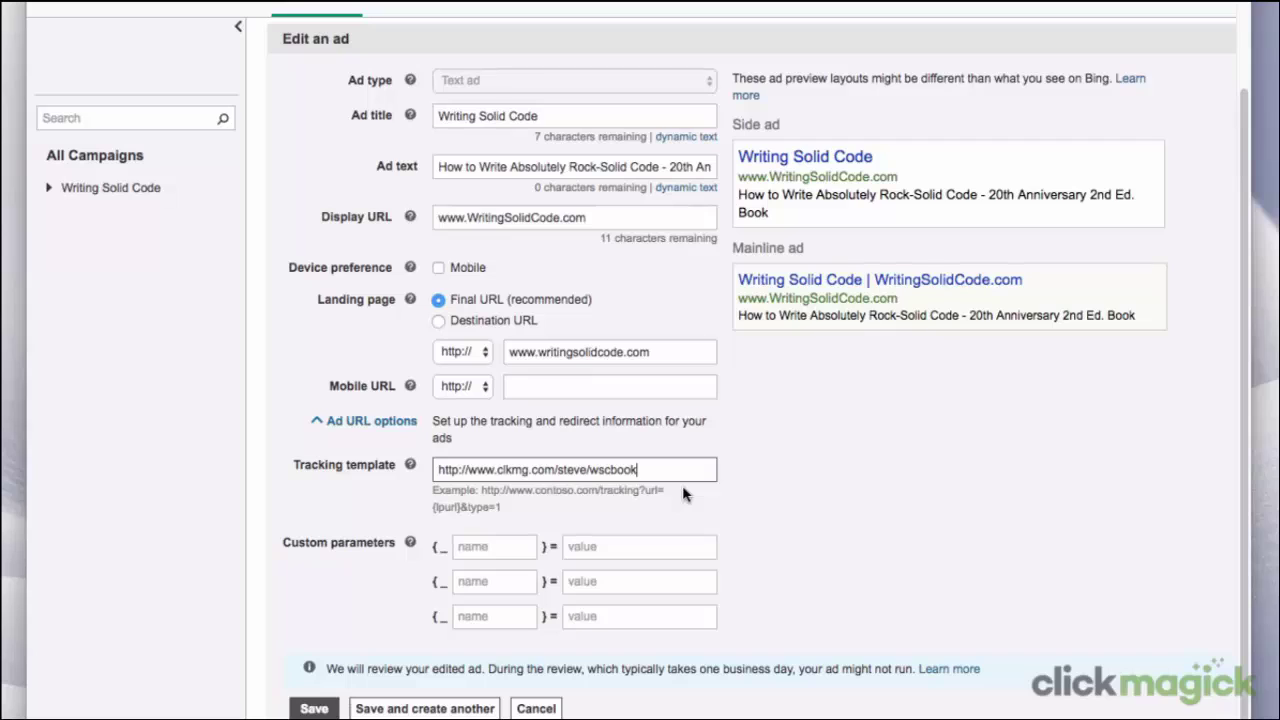
text(/)
right_click(651, 467)
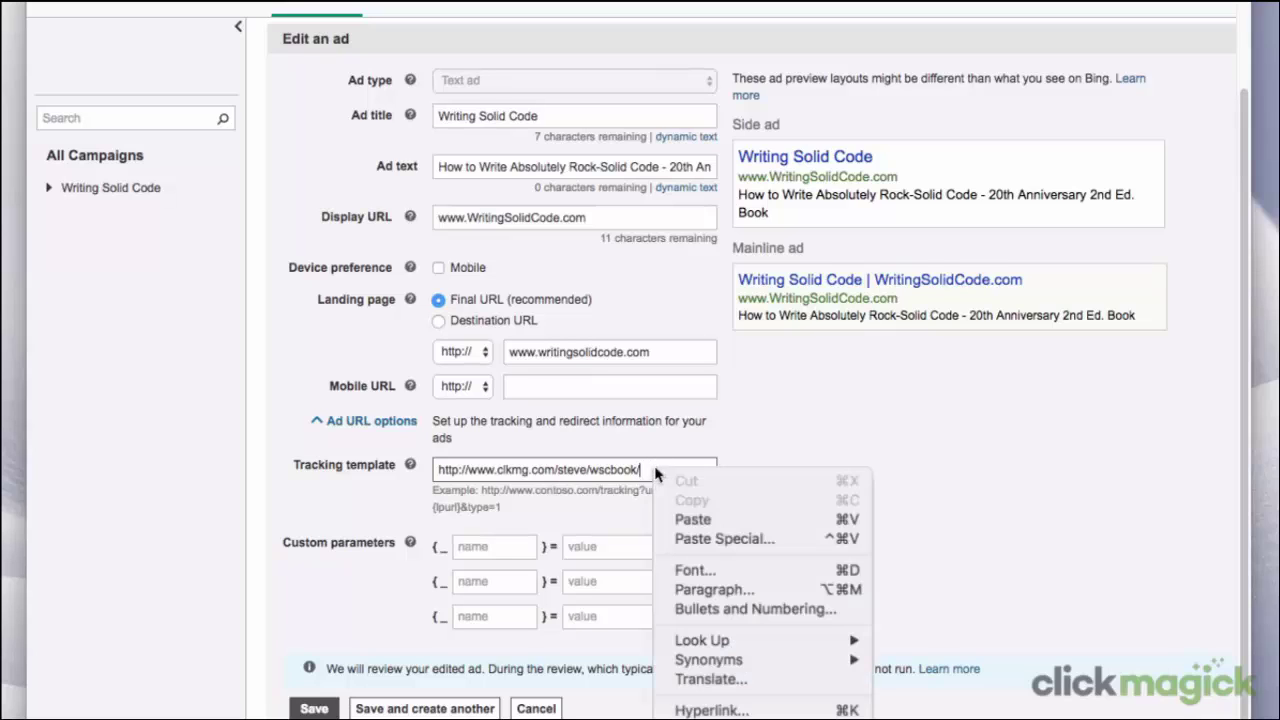
click(758, 520)
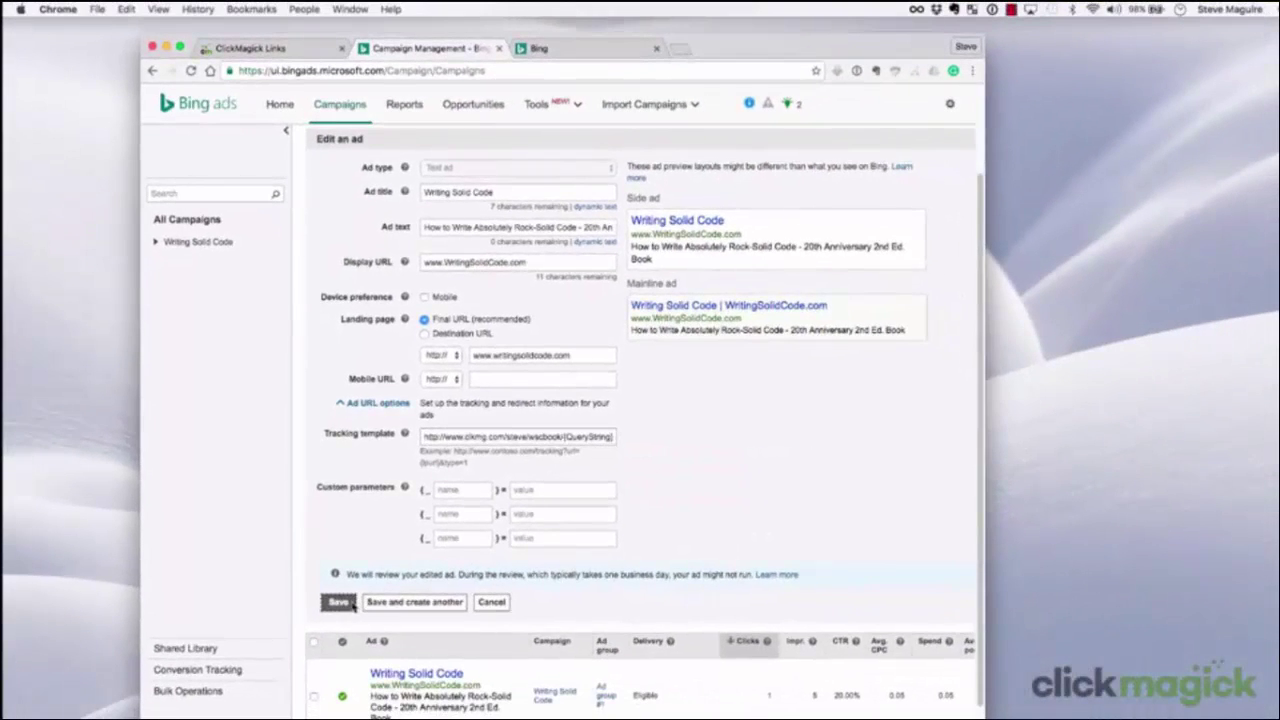
click(350, 603)
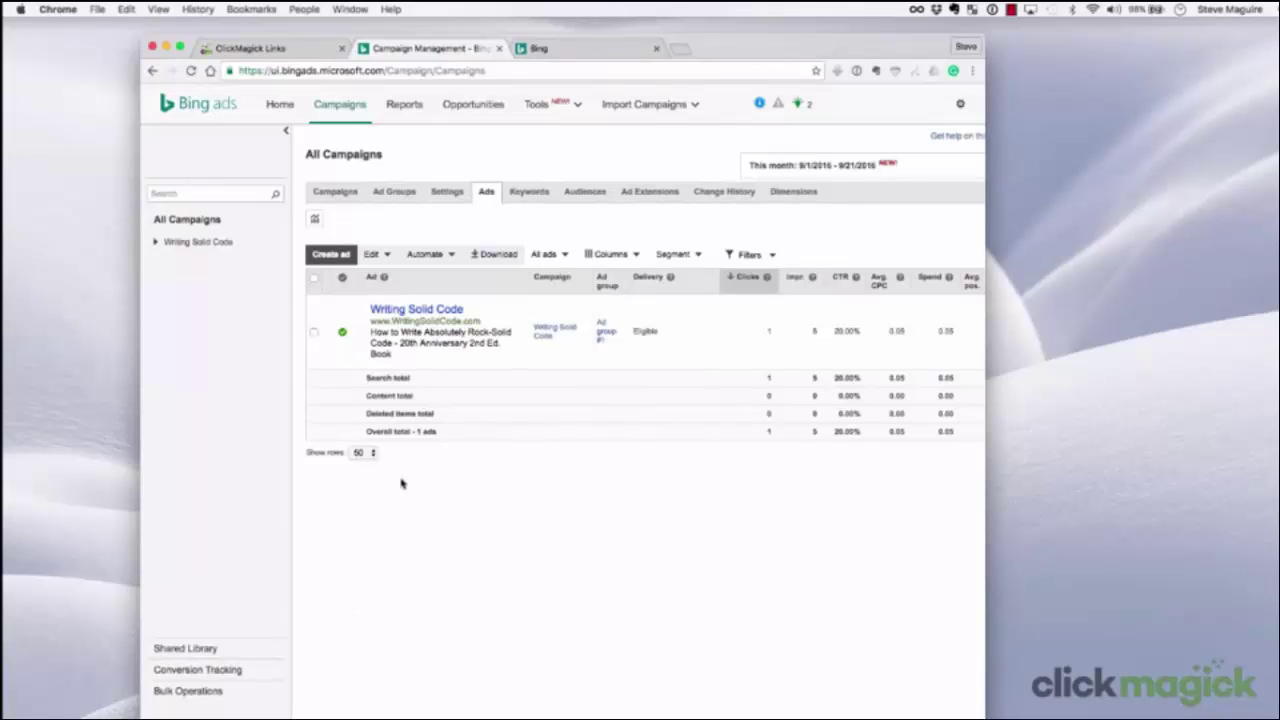
Search Bing for 'writing solid code', click the WritingSolidCode.com ad, then return to ClickMagick
click(572, 50)
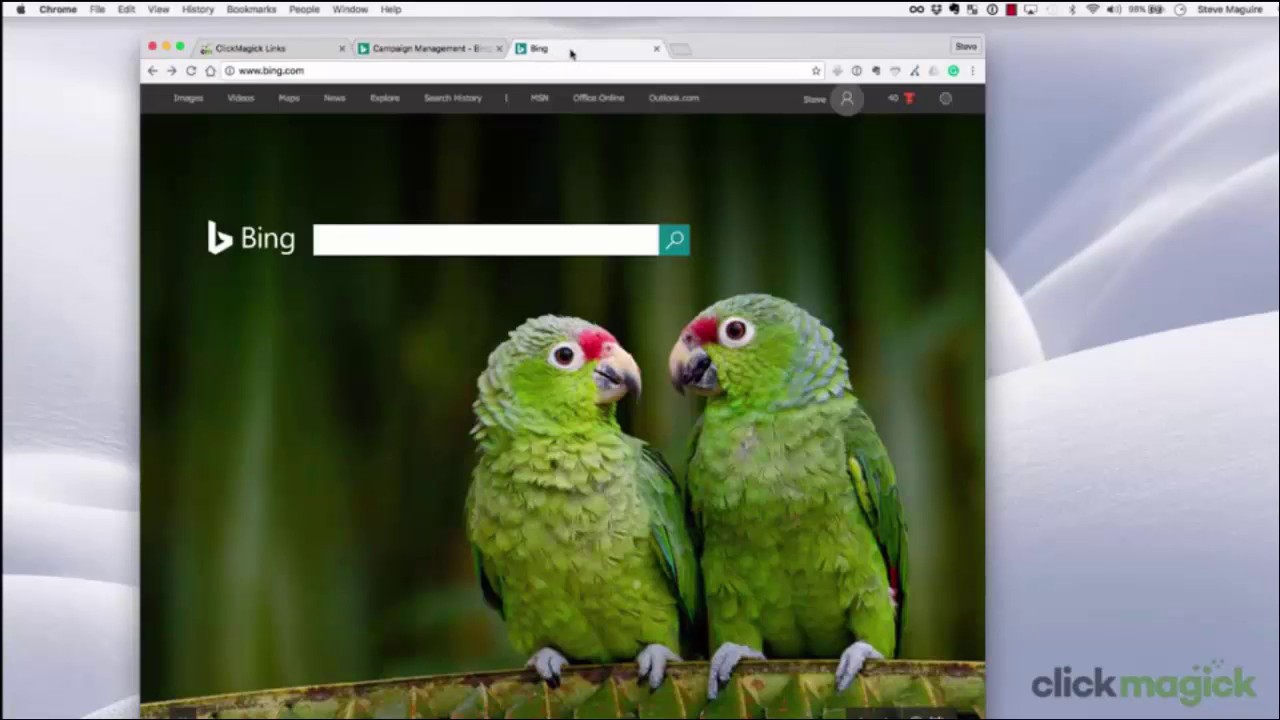
click(357, 236)
text(writing solid code)
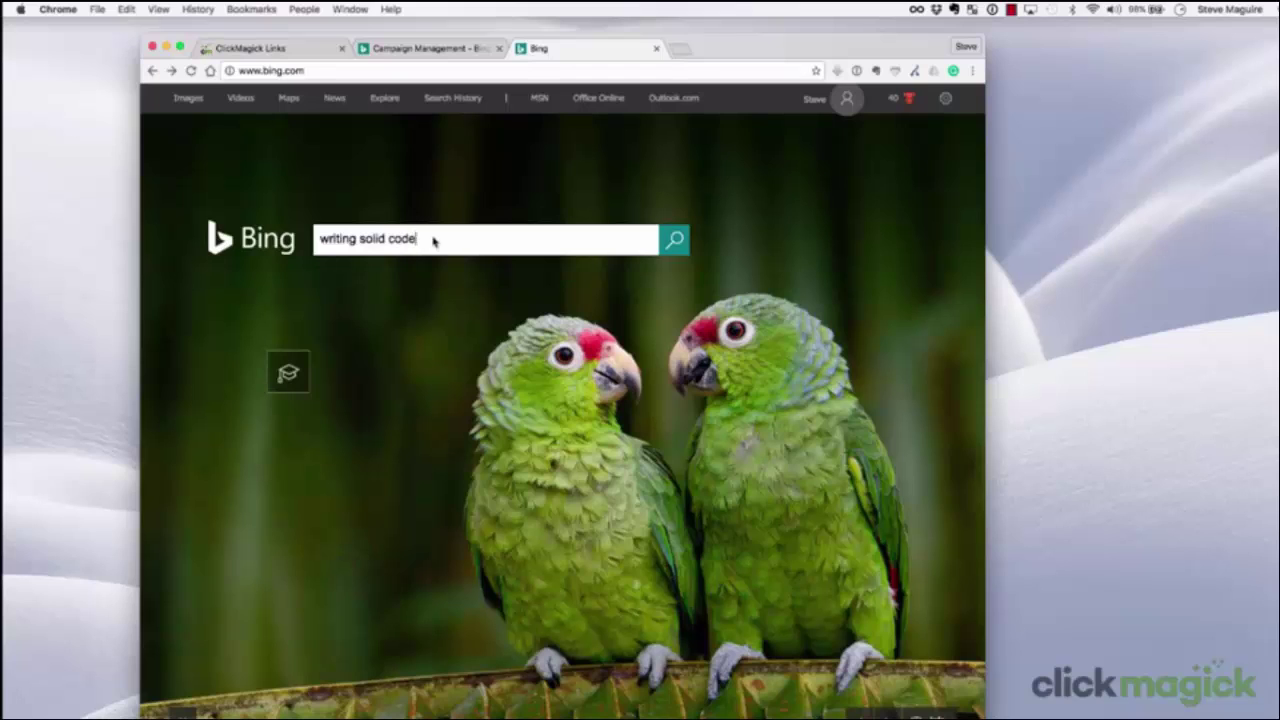
click(674, 239)
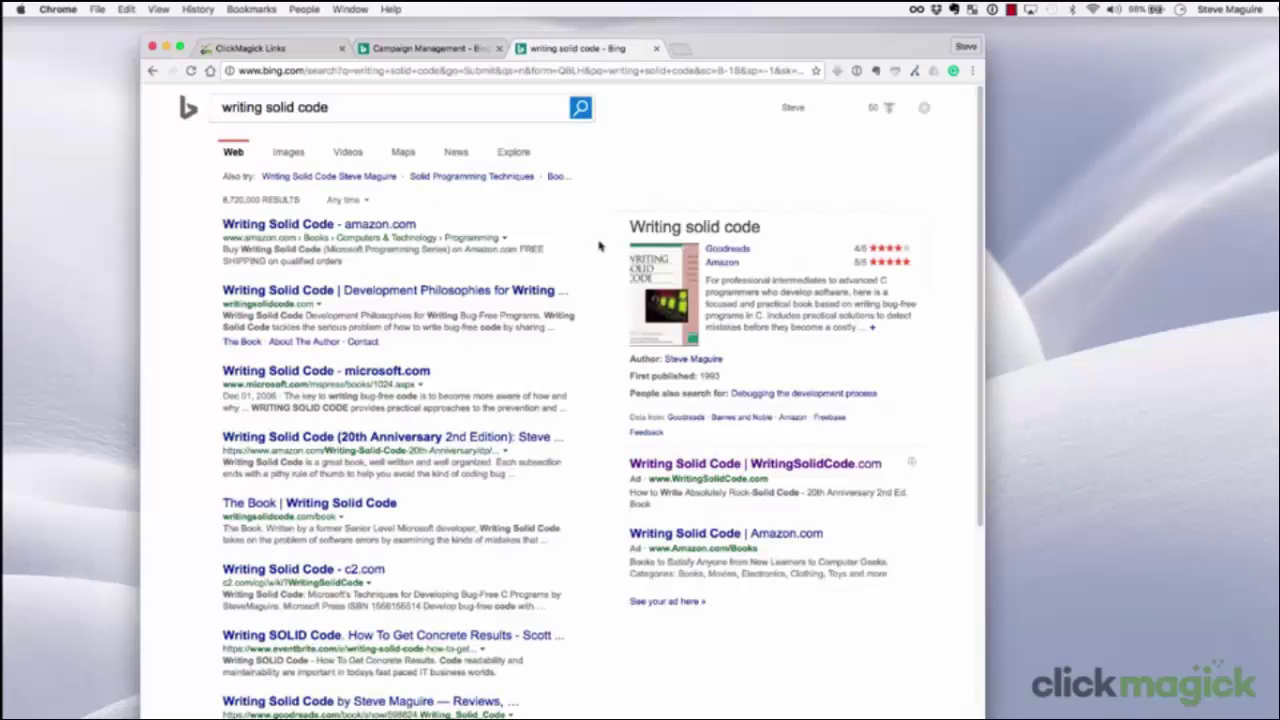
click(696, 466)
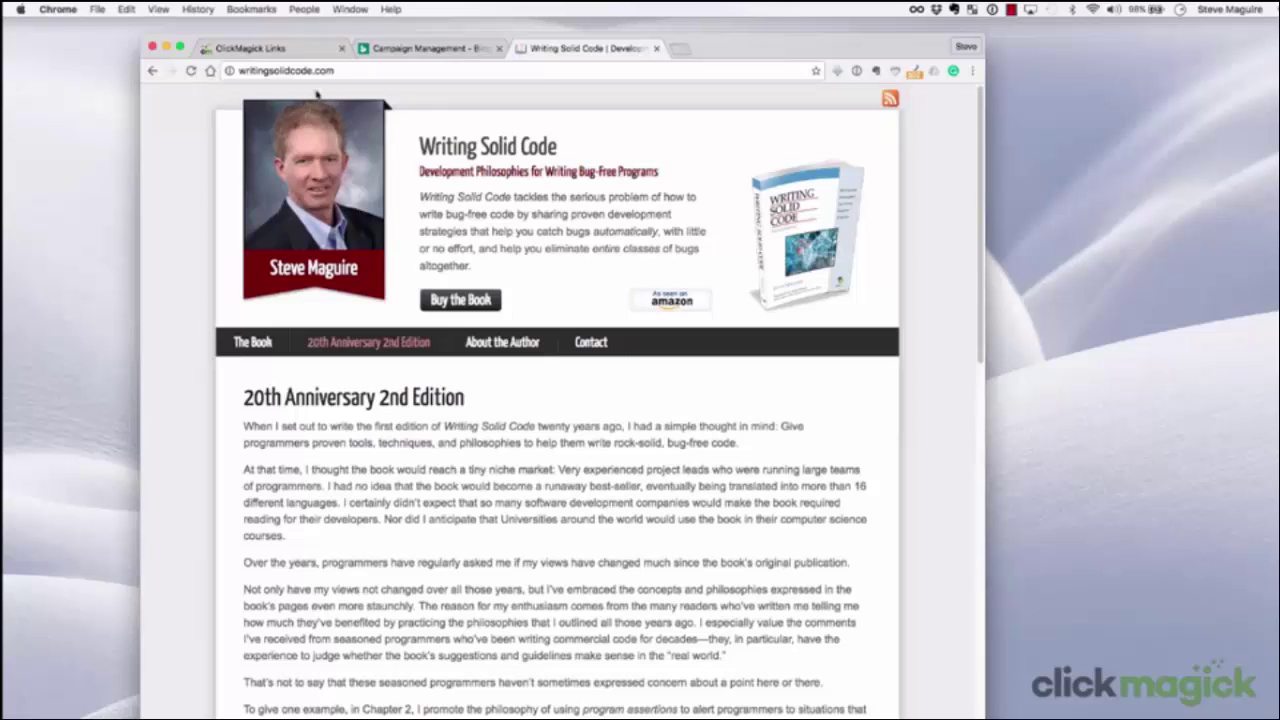
click(287, 50)
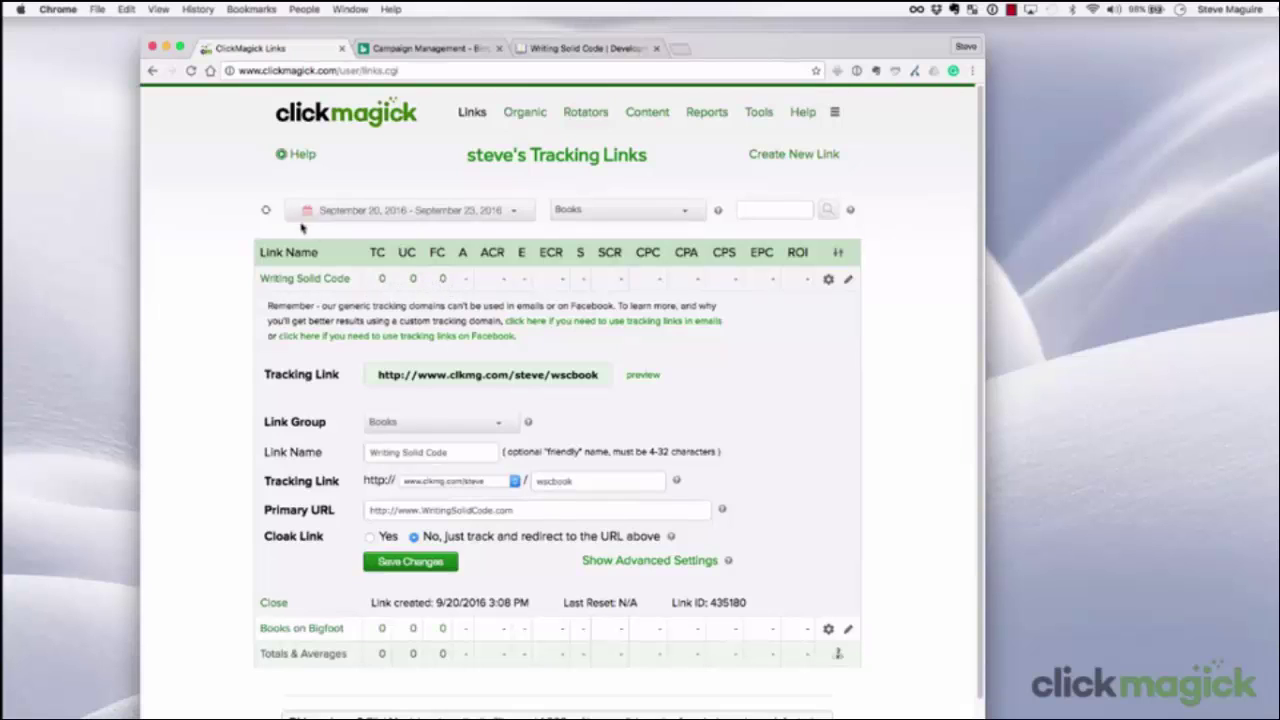
Refresh the stats and expand the Writing Solid Code click count to see Sub-ID writing+solid+code
click(267, 211)
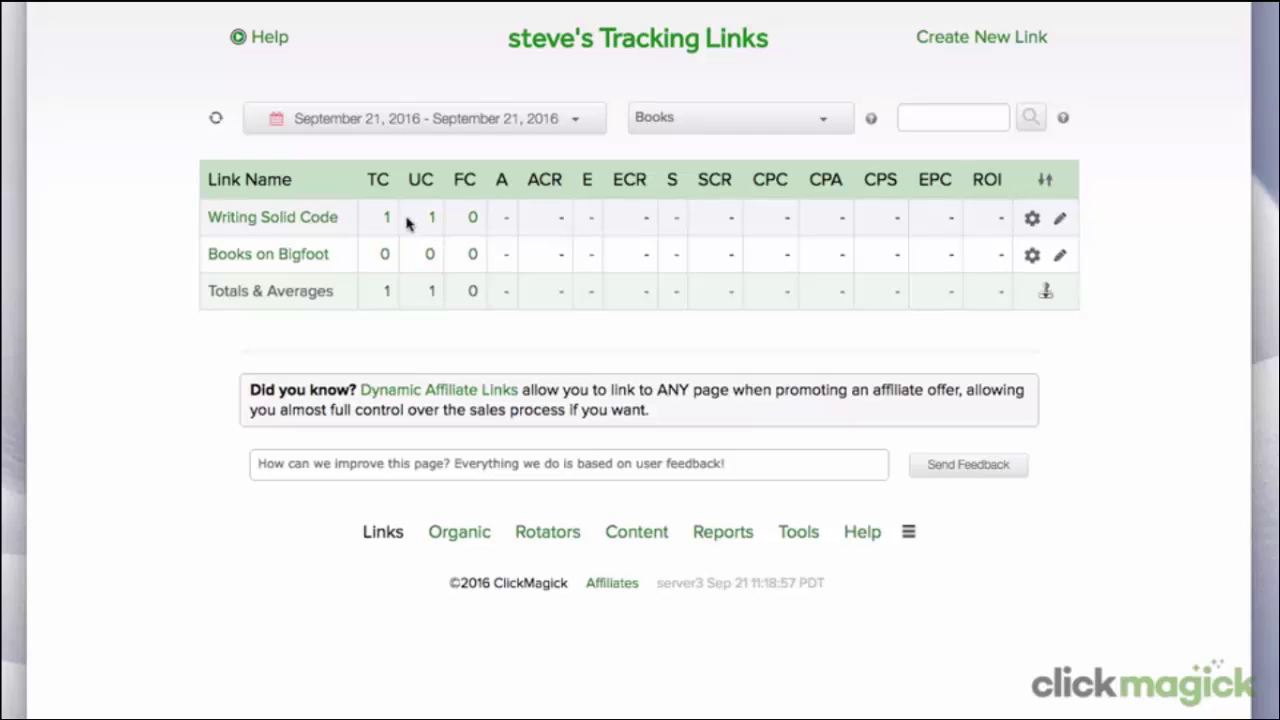
click(386, 222)
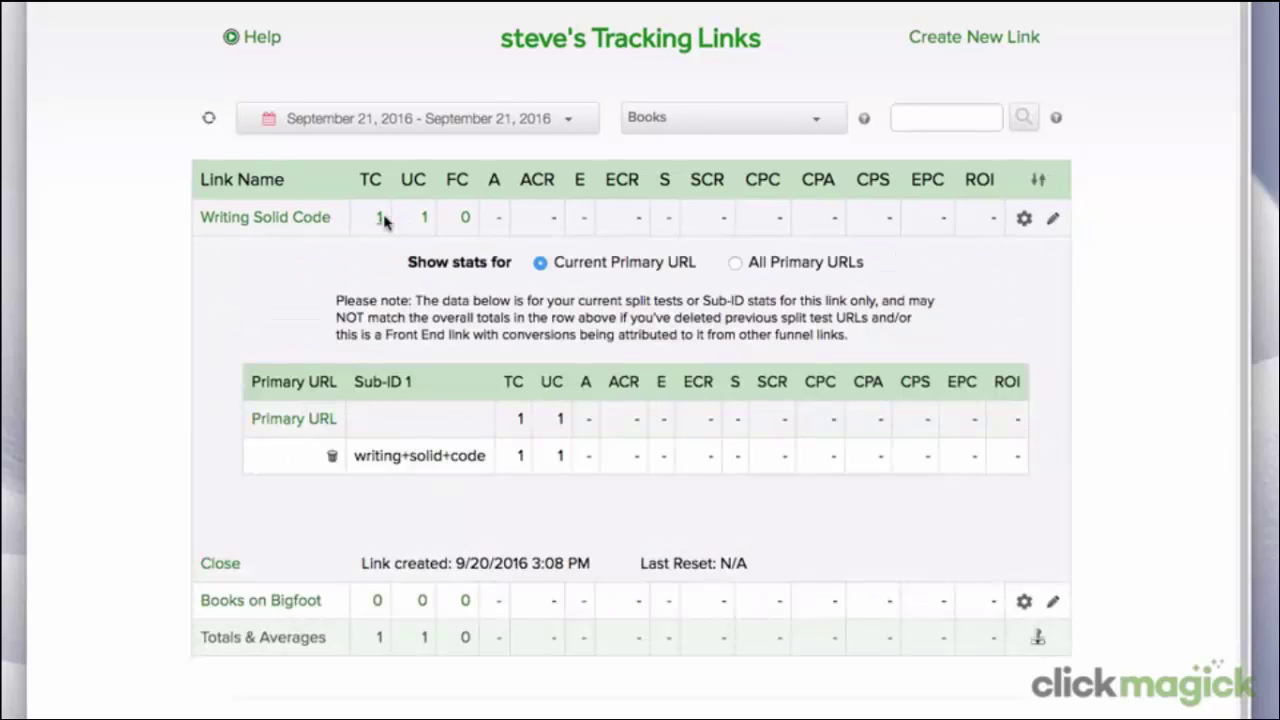